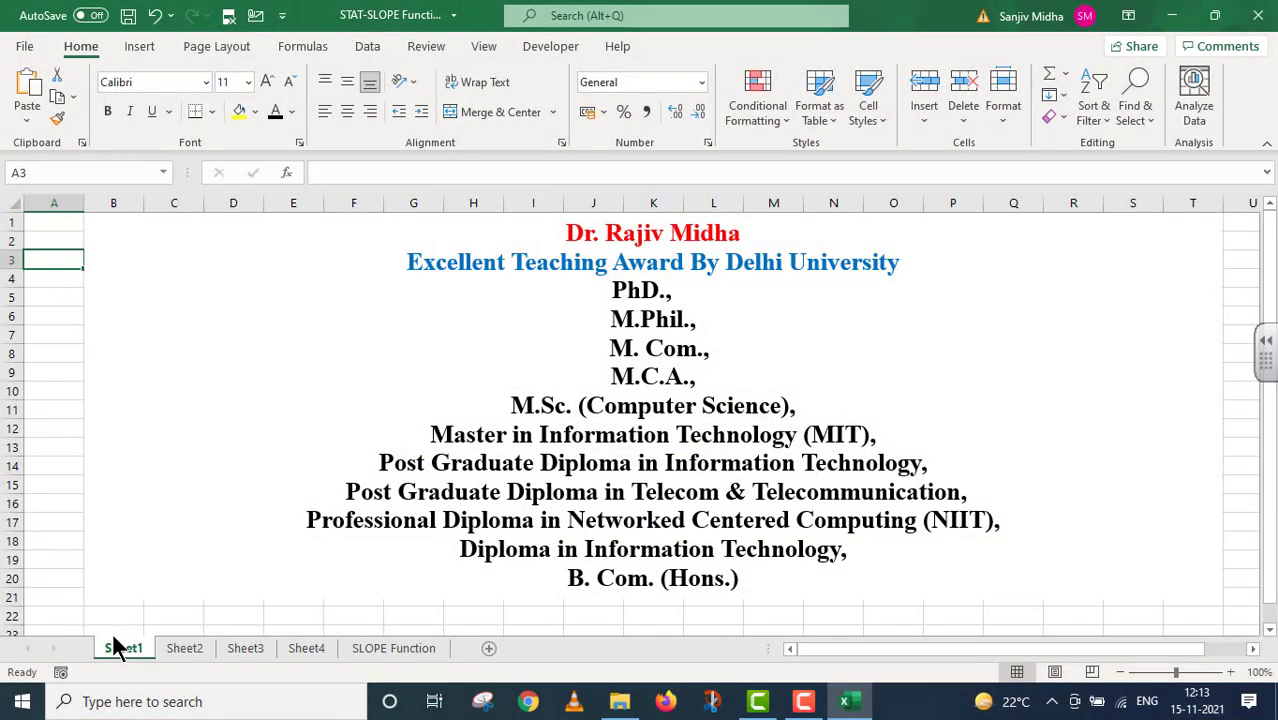
# Step: Look through Sheet2 and Sheet3, ending on the SLOPE Function worksheet
pyautogui.click(181, 649)
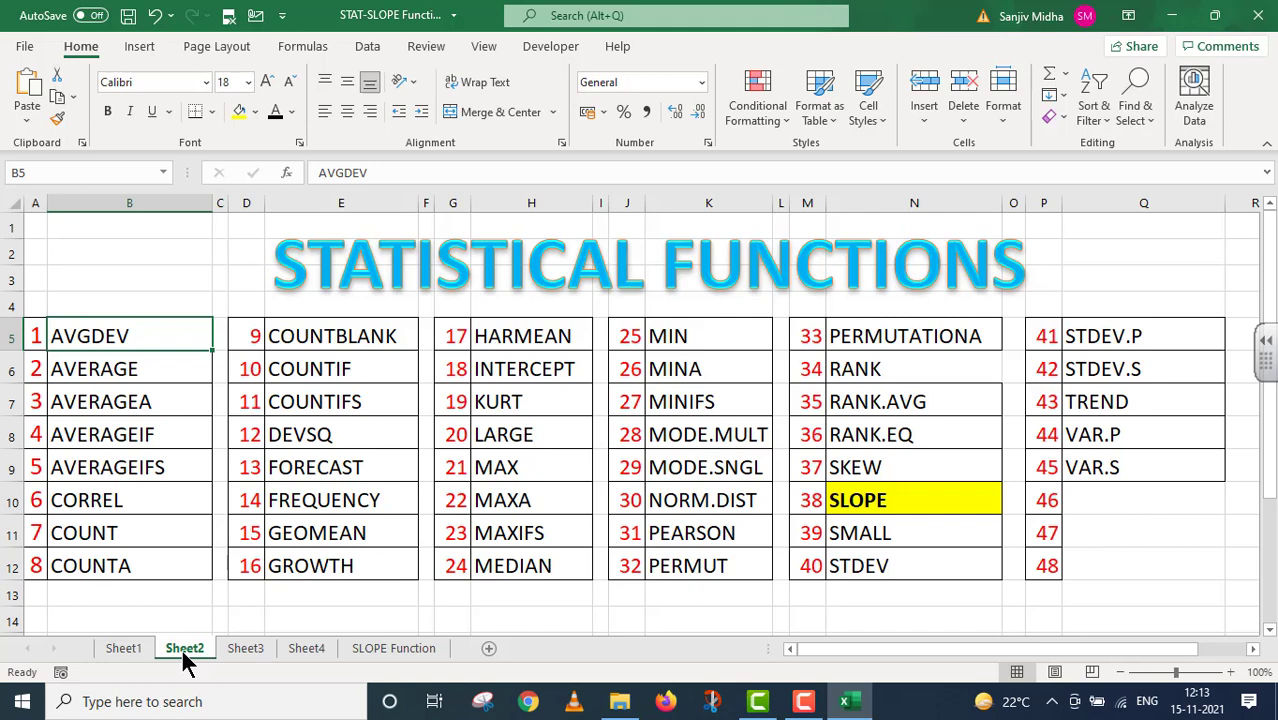
pyautogui.click(246, 649)
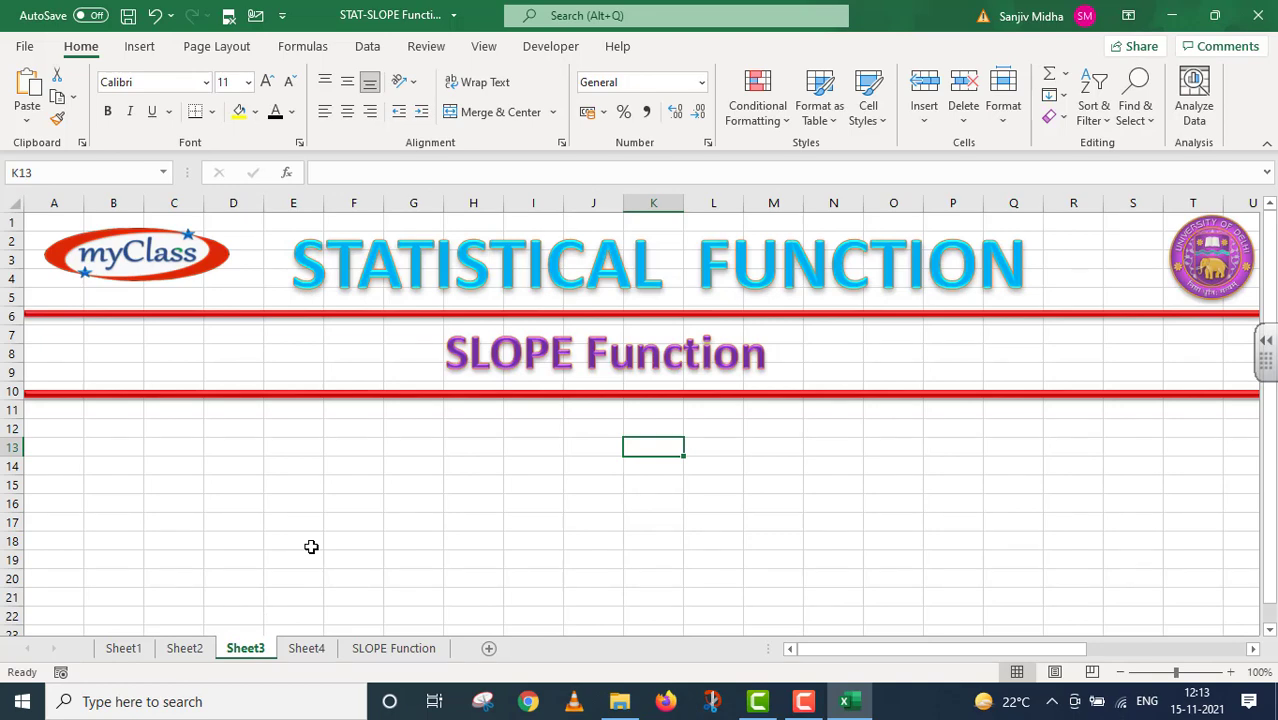
pyautogui.click(378, 655)
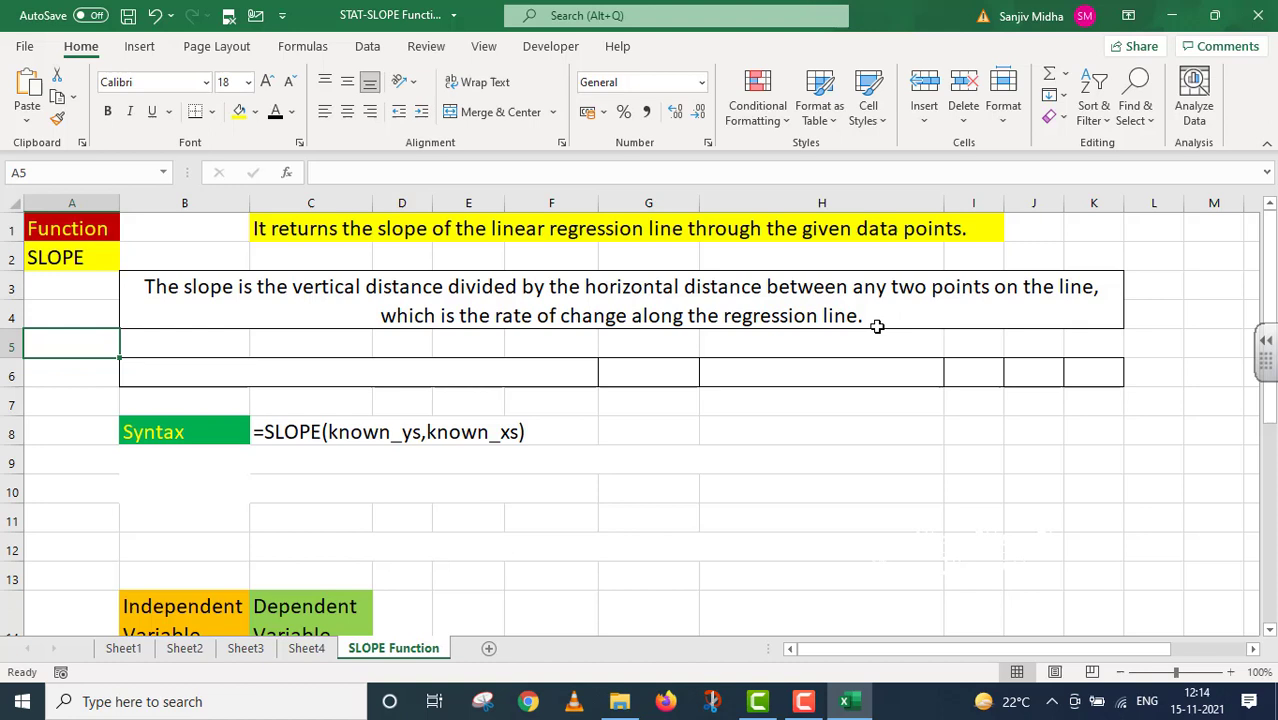
# Step: Reveal the hidden y = a+ bx equation note in cell B6 by applying a black font colour
pyautogui.click(184, 371)
pyautogui.click(275, 116)
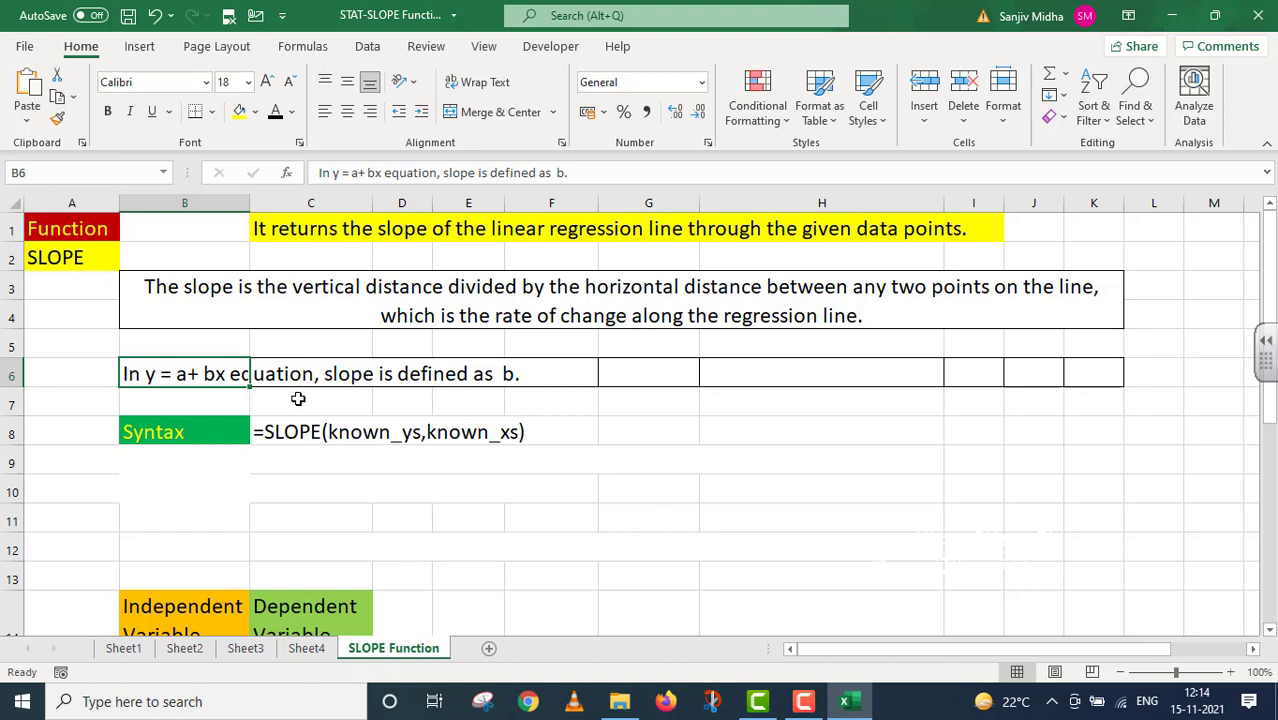
pyautogui.click(330, 398)
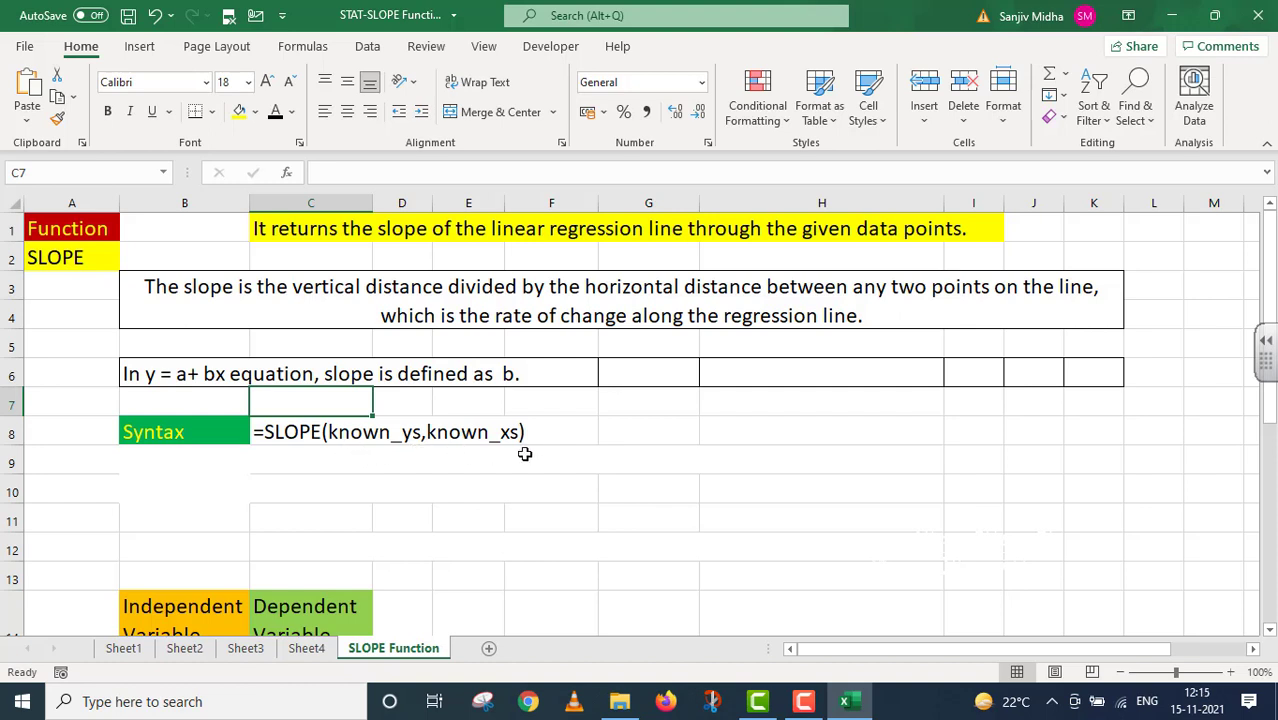
# Step: Reveal the hidden argument labels known_y's in B9 and known_x's in B10 with a black font colour
pyautogui.click(221, 462)
pyautogui.write("known_y's")
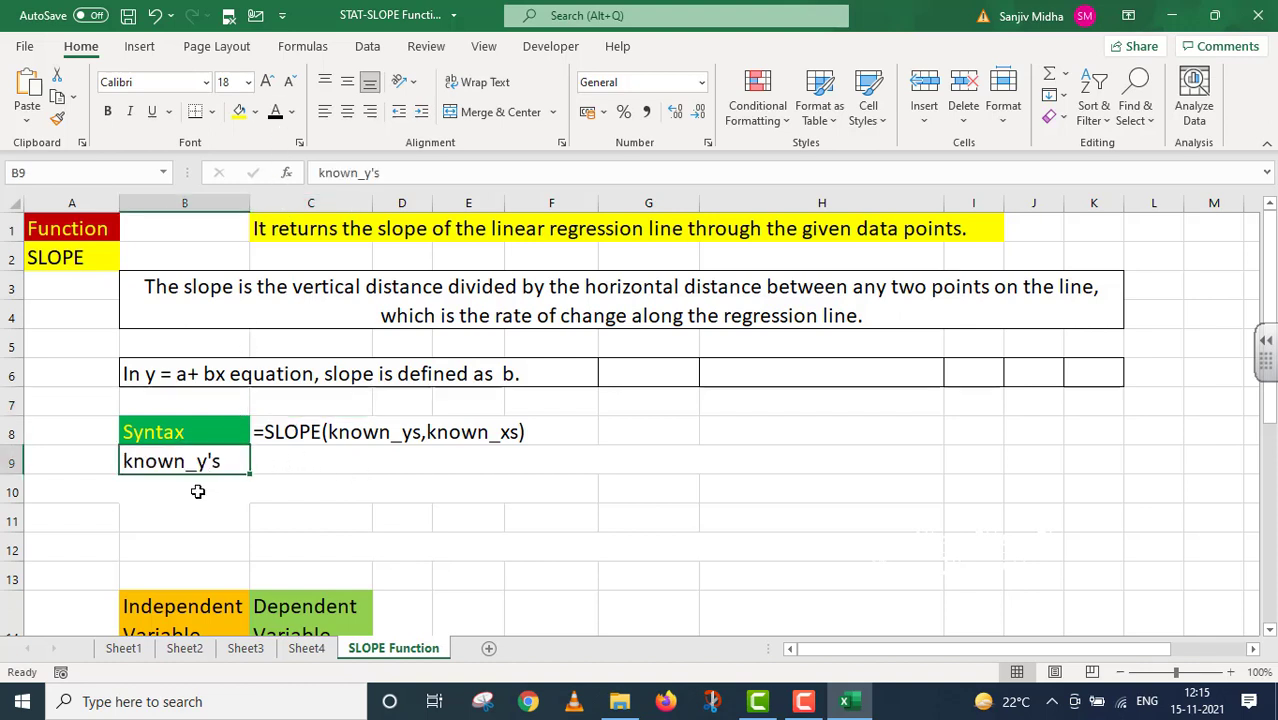
pyautogui.click(197, 491)
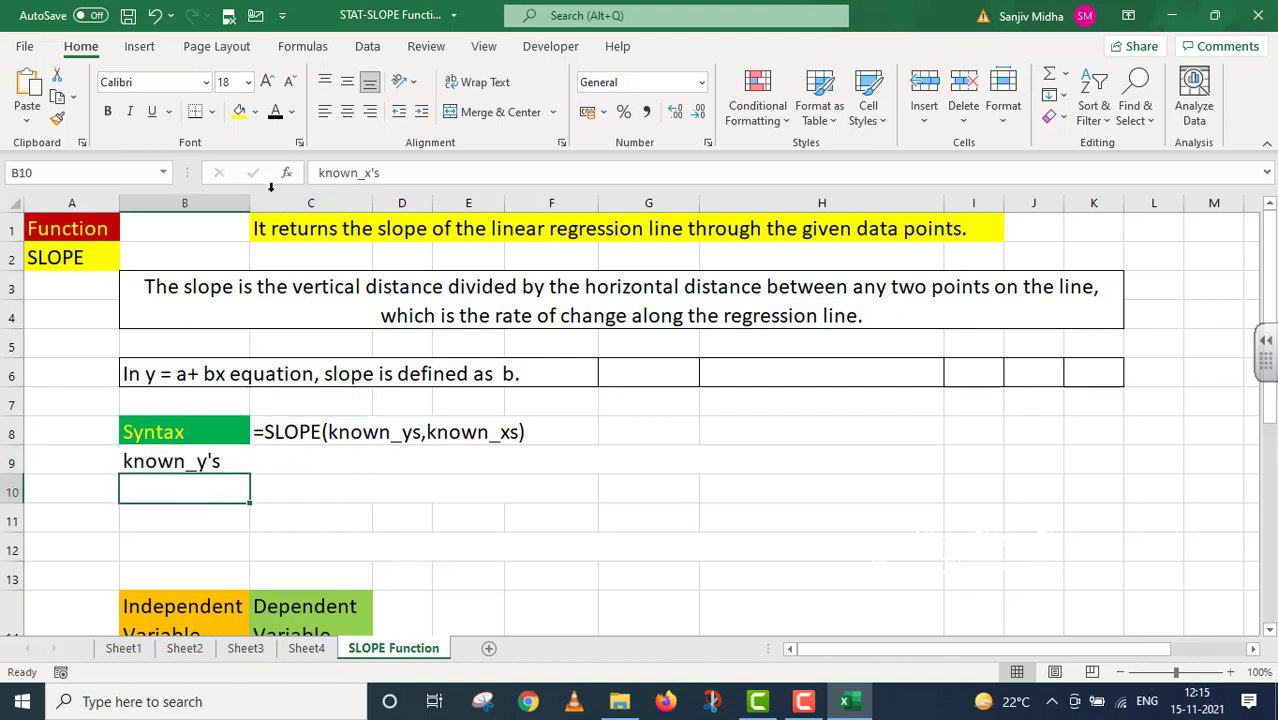
# Step: Reveal the hidden argument descriptions in cells C9 and C10 with a black font colour
pyautogui.click(289, 467)
pyautogui.click(275, 111)
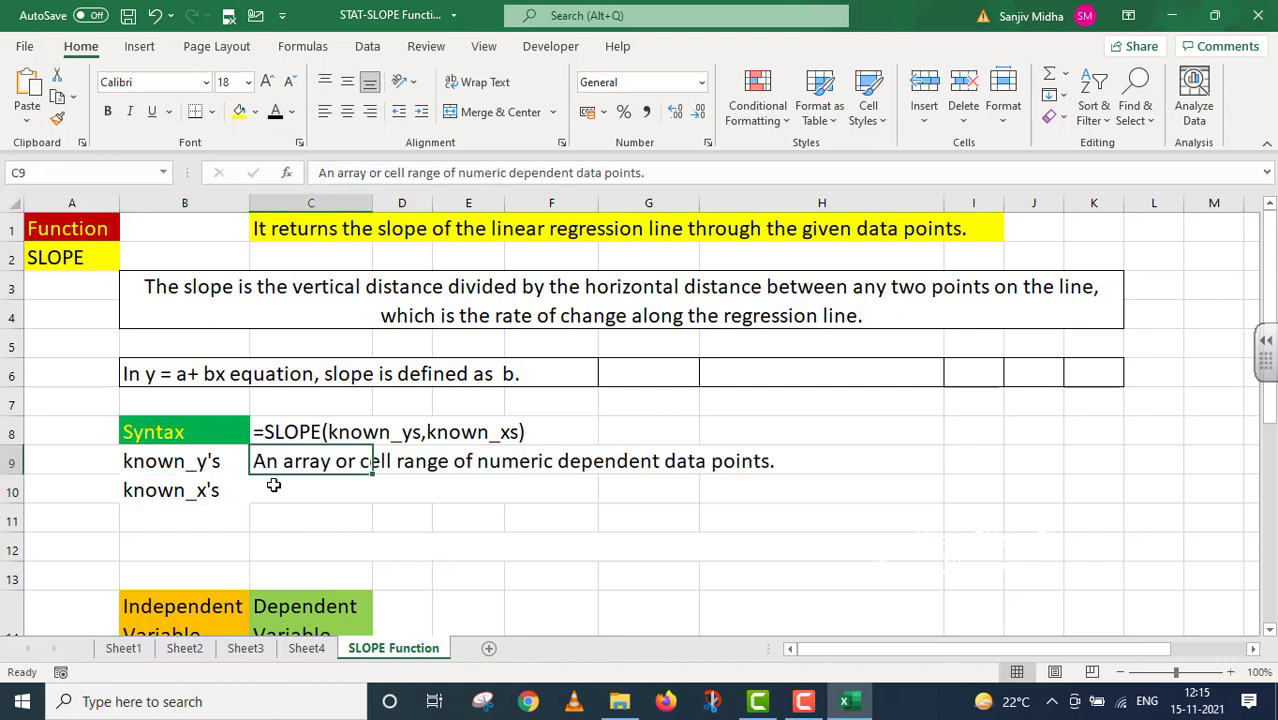
pyautogui.click(449, 482)
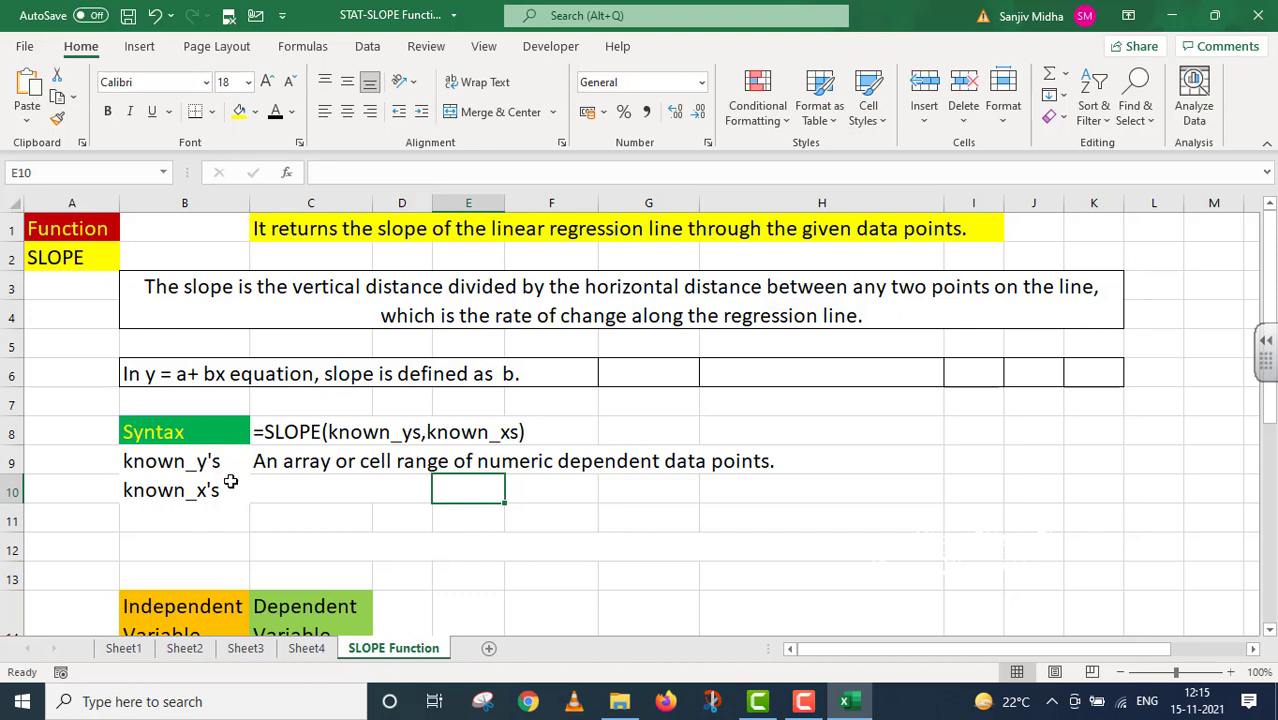
pyautogui.click(265, 487)
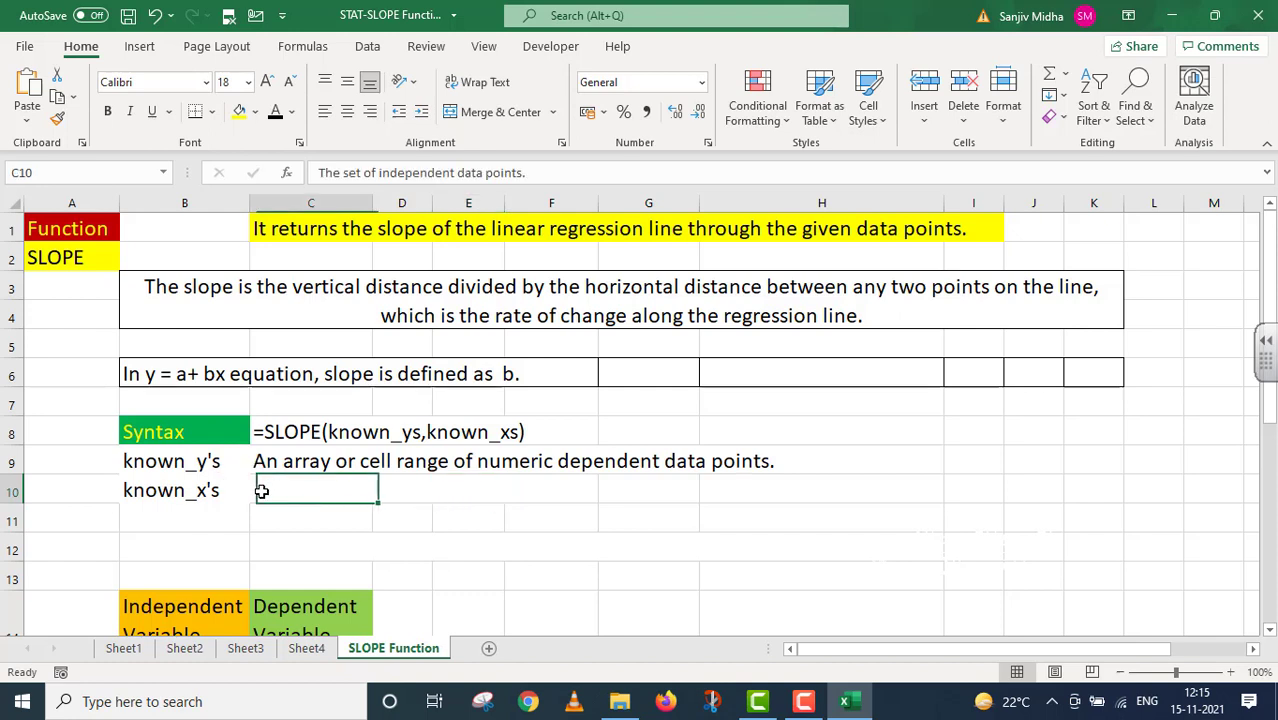
pyautogui.click(274, 112)
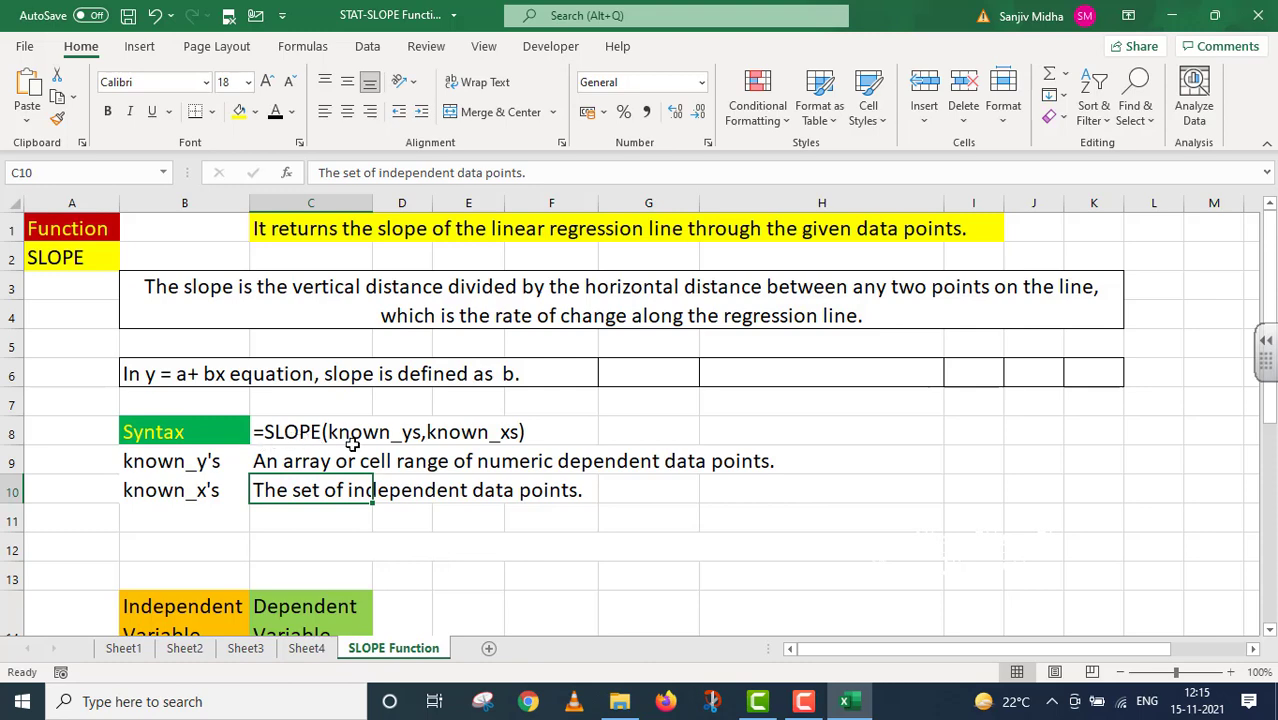
# Step: Fill in the results table with the symbol b in E18 and the function name SLOPE in F18
pyautogui.scroll(-4, 352, 443)
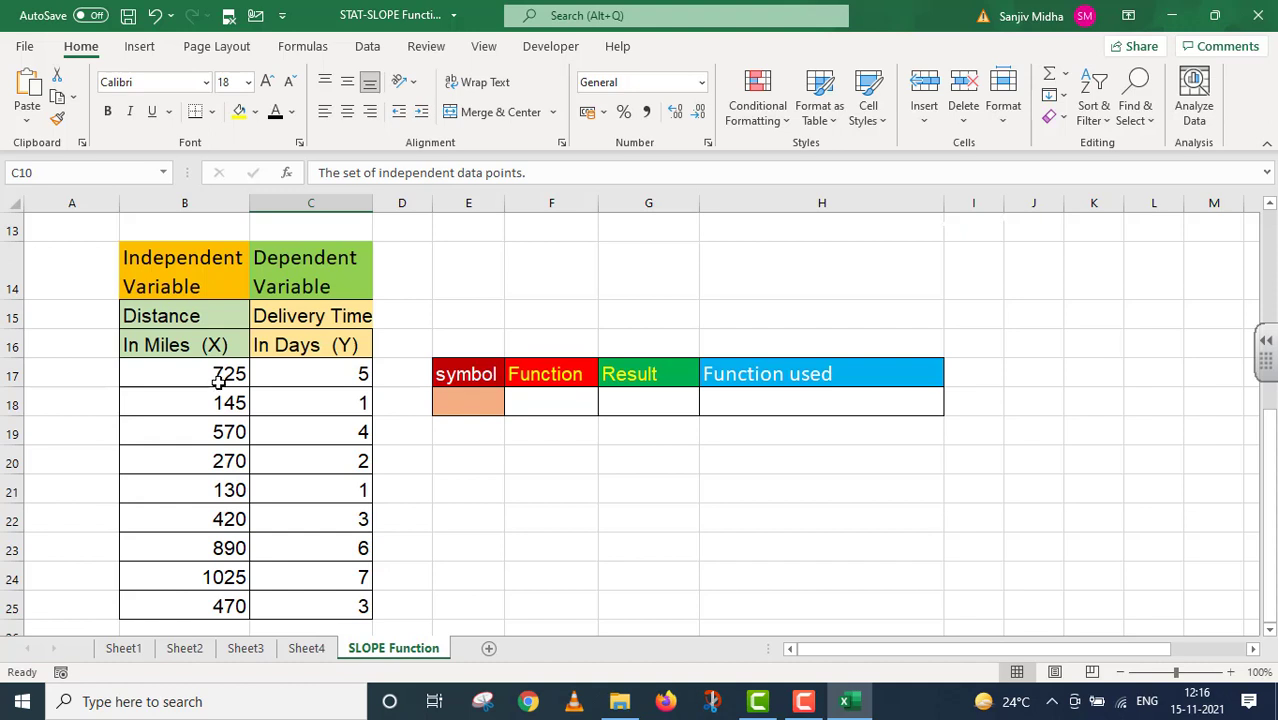
pyautogui.click(444, 399)
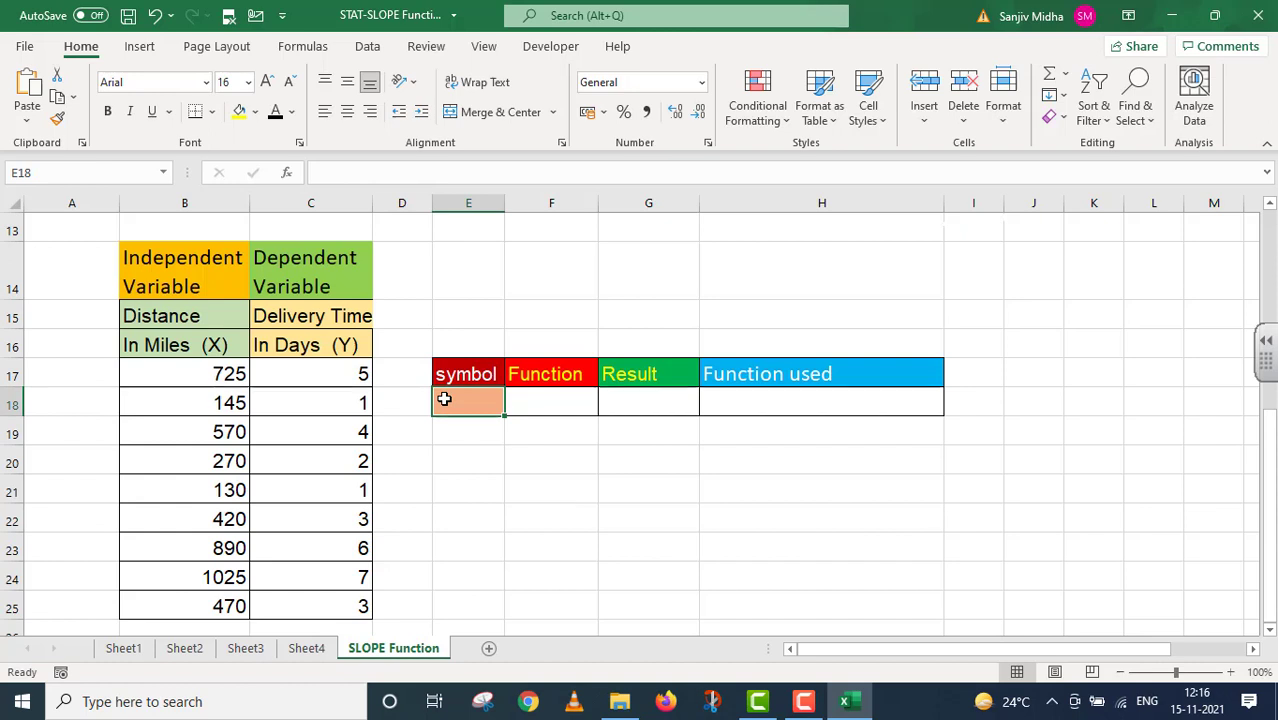
pyautogui.doubleClick(444, 399)
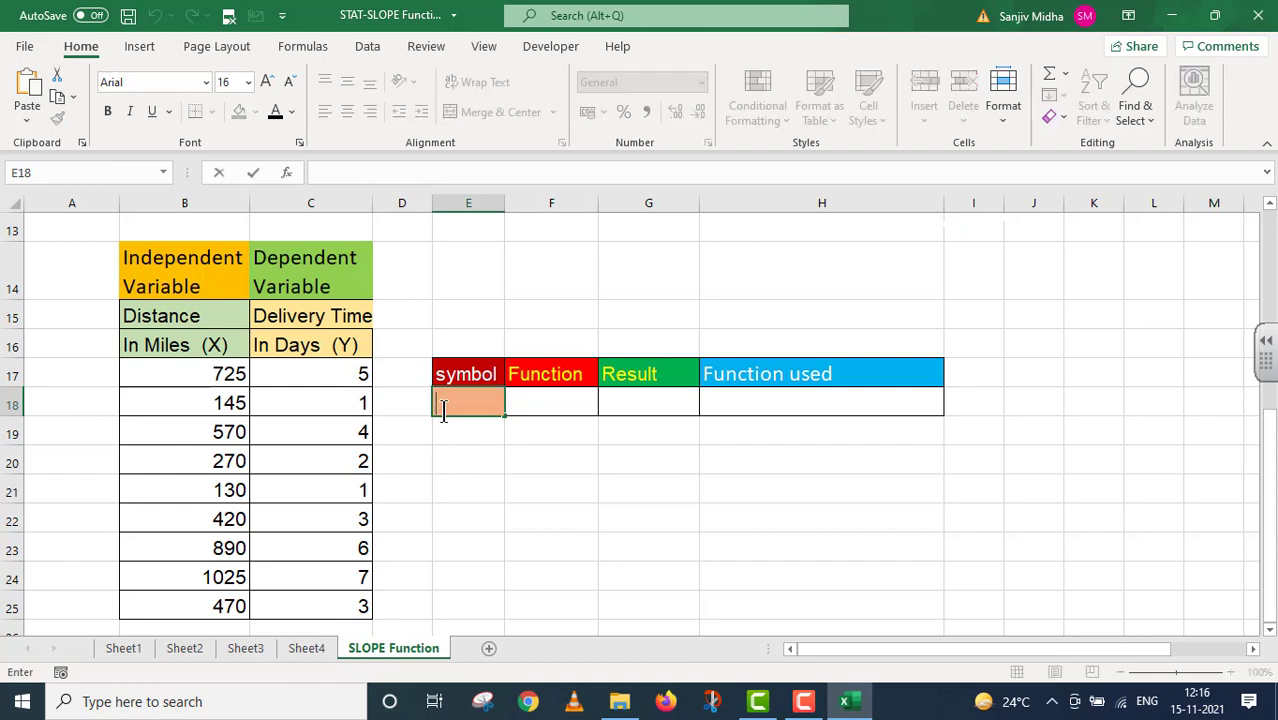
pyautogui.write('b')
pyautogui.click(527, 404)
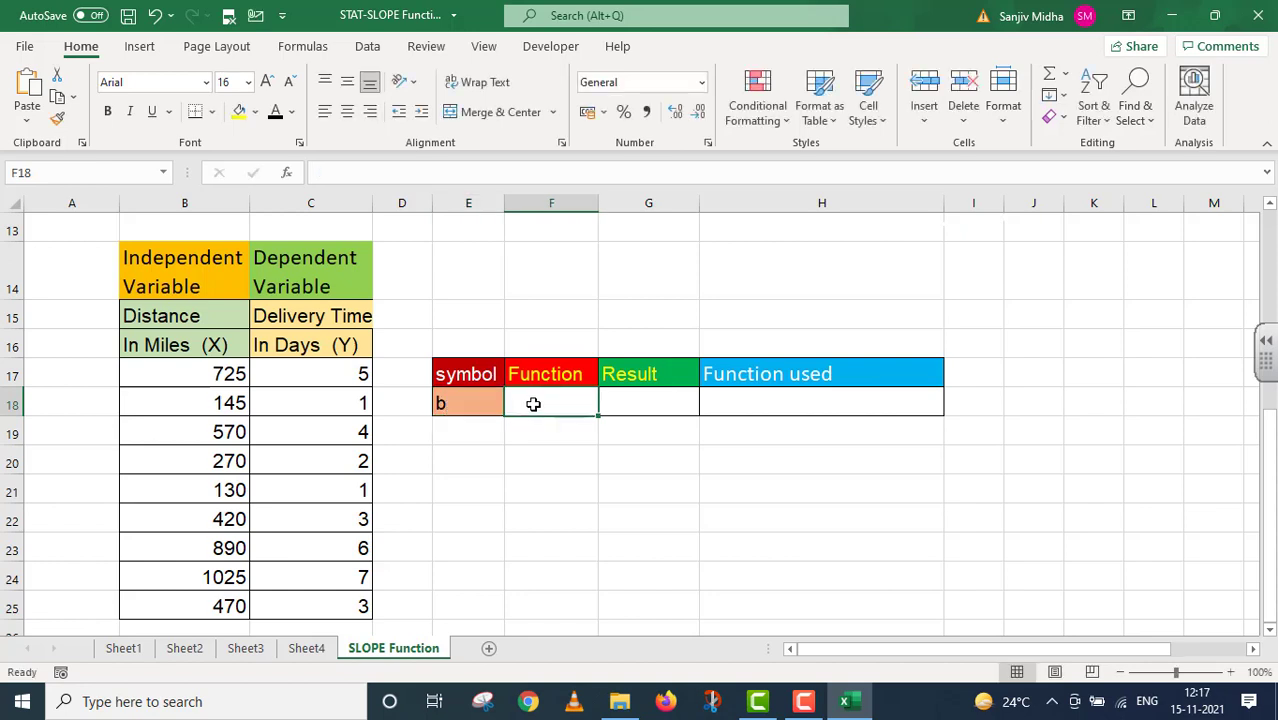
pyautogui.write('SLOPE')
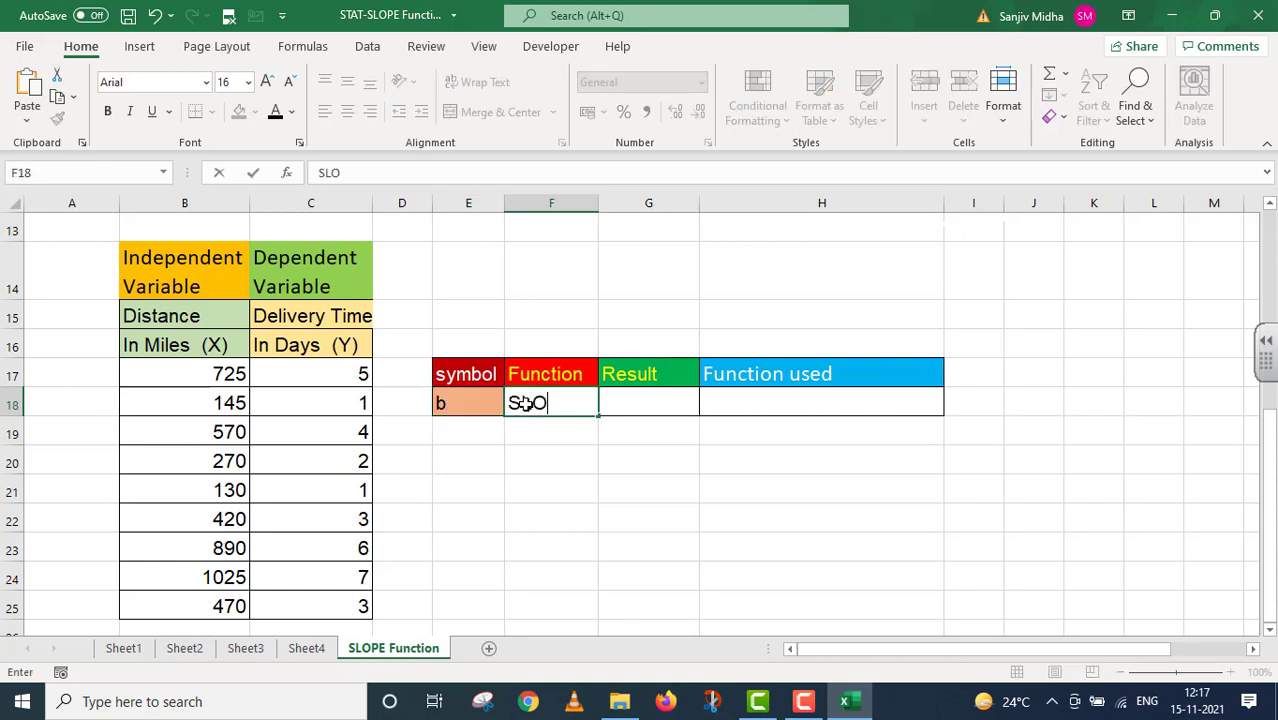
# Step: Calculate the slope in G18 with =SLOPE(C17:C25,B17:B25), using delivery time as known ys and distance as known xs
pyautogui.click(637, 402)
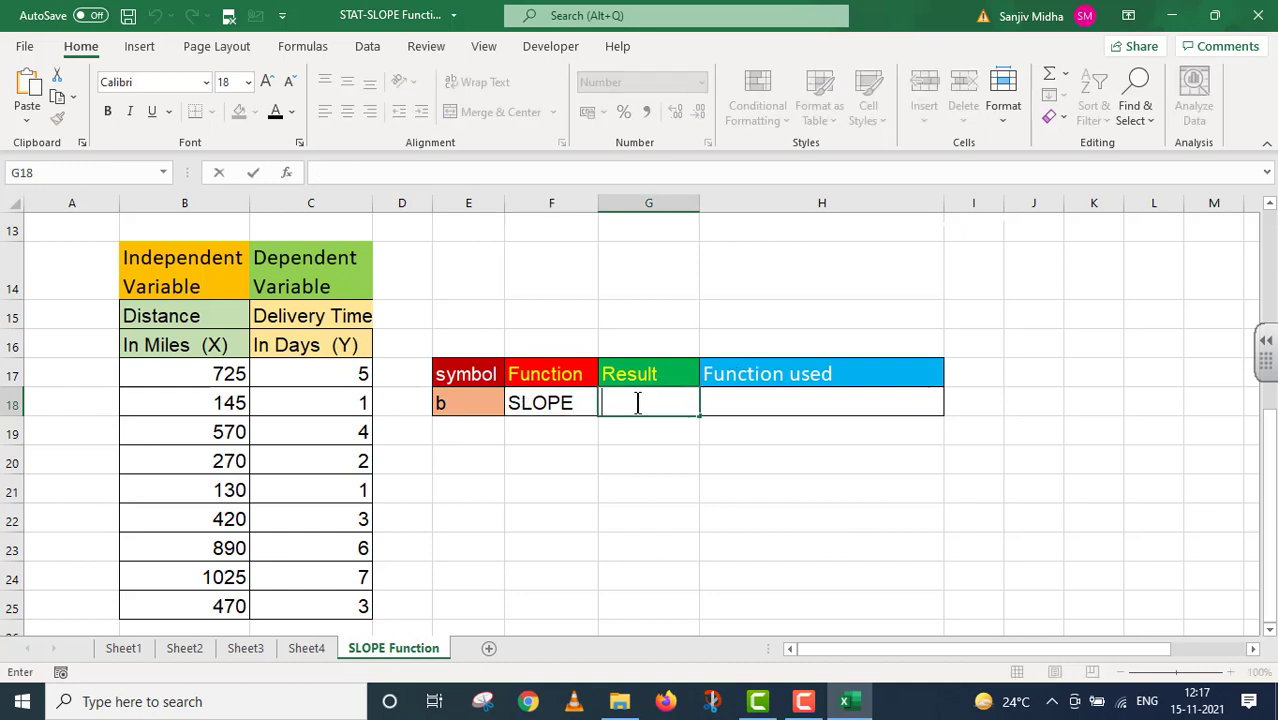
pyautogui.write('=')
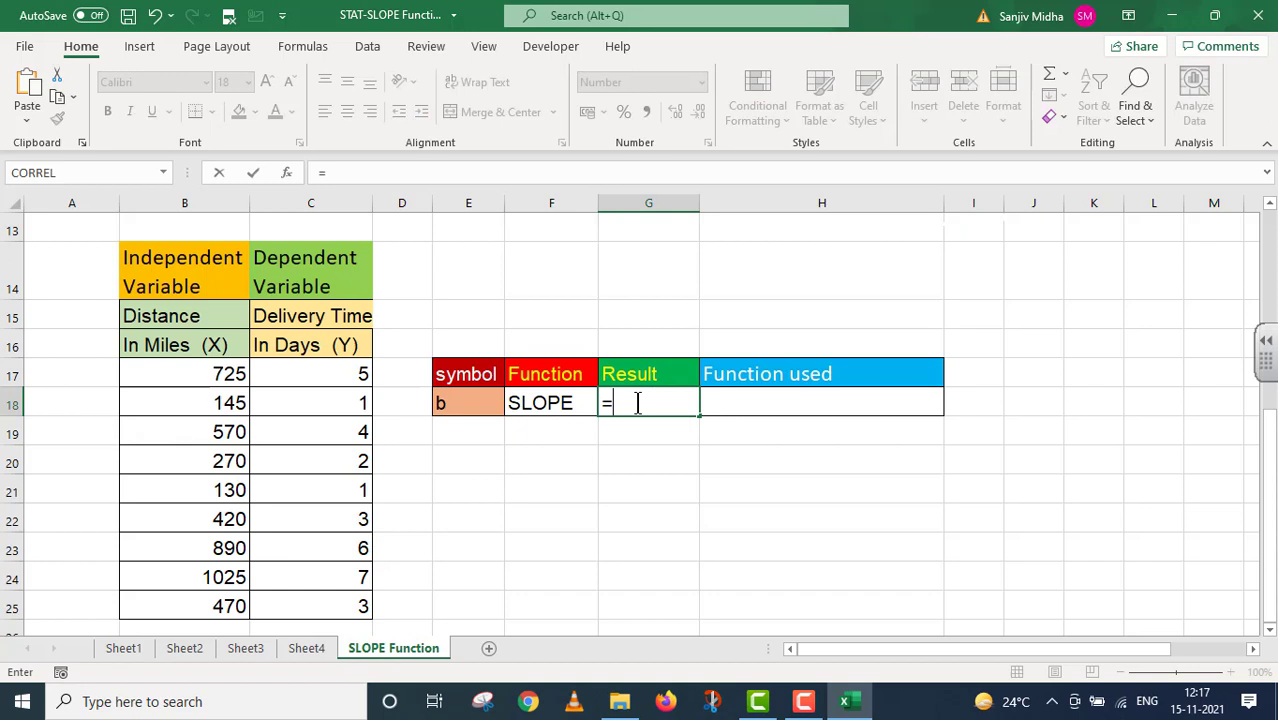
pyautogui.write('SLOPE(')
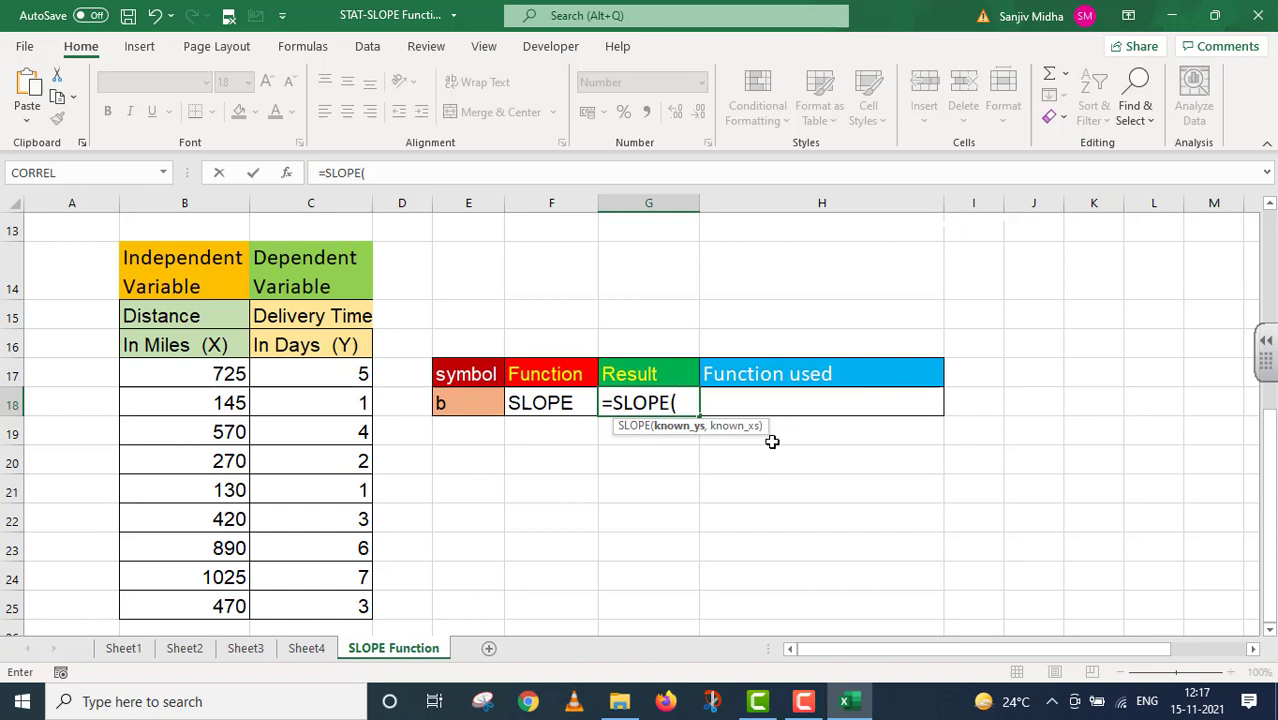
pyautogui.moveTo(334, 368); pyautogui.dragTo(362, 605)
pyautogui.write(',')
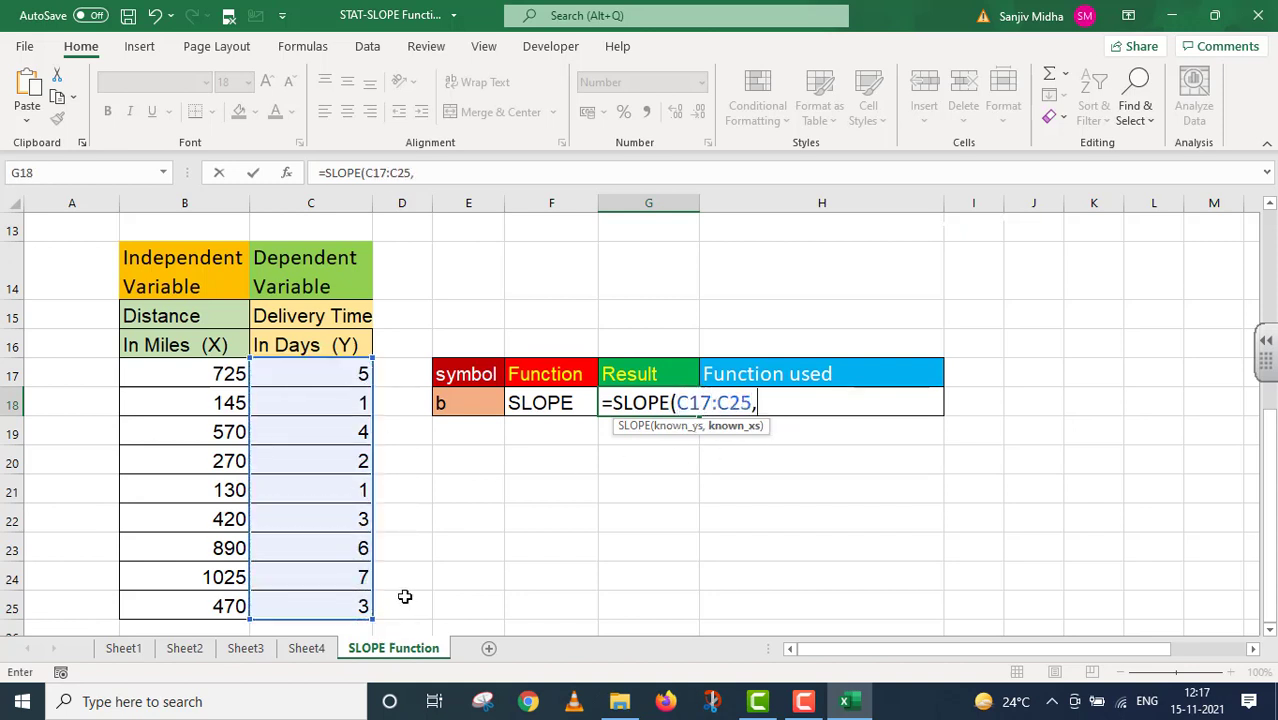
pyautogui.moveTo(194, 364); pyautogui.dragTo(190, 608)
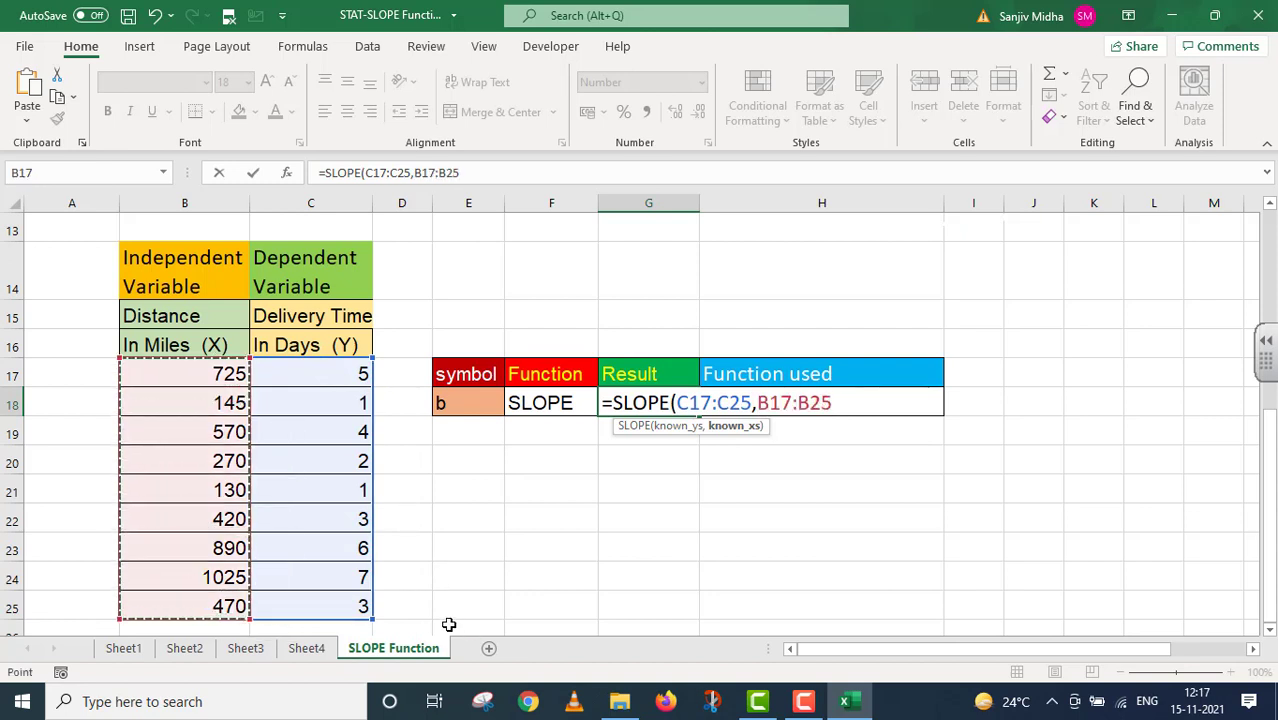
pyautogui.write(')')
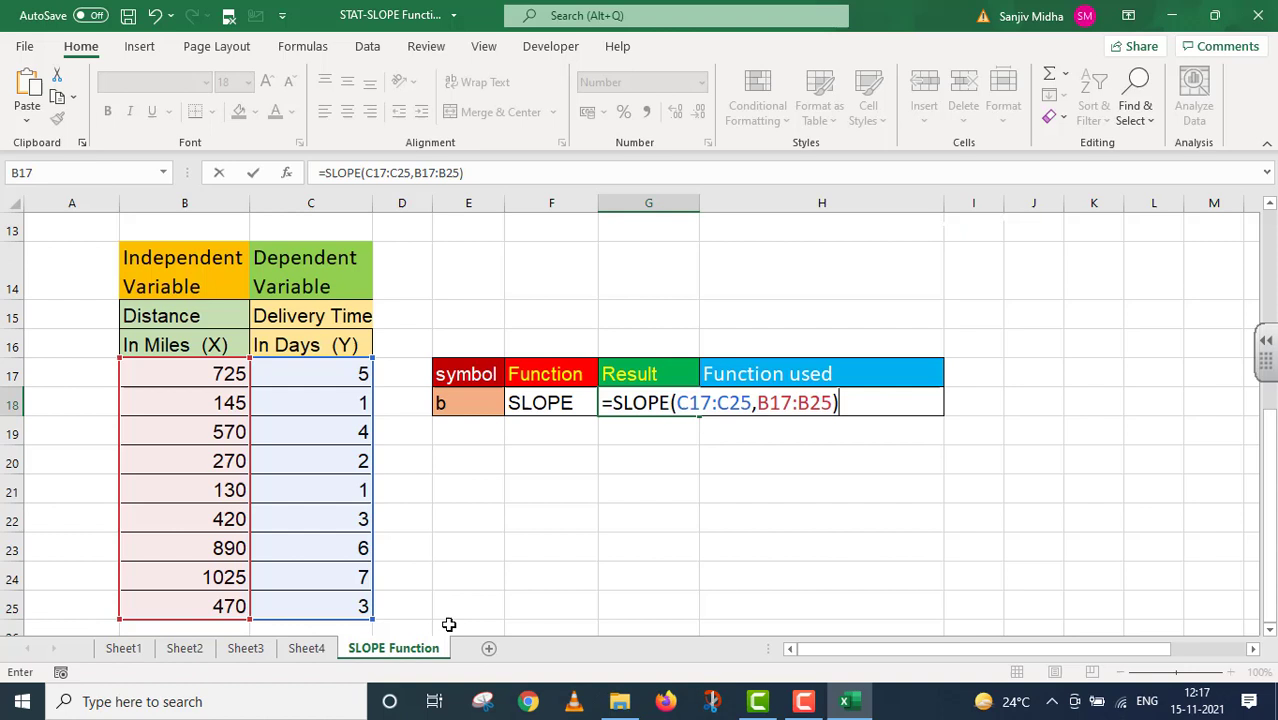
pyautogui.press('Return')
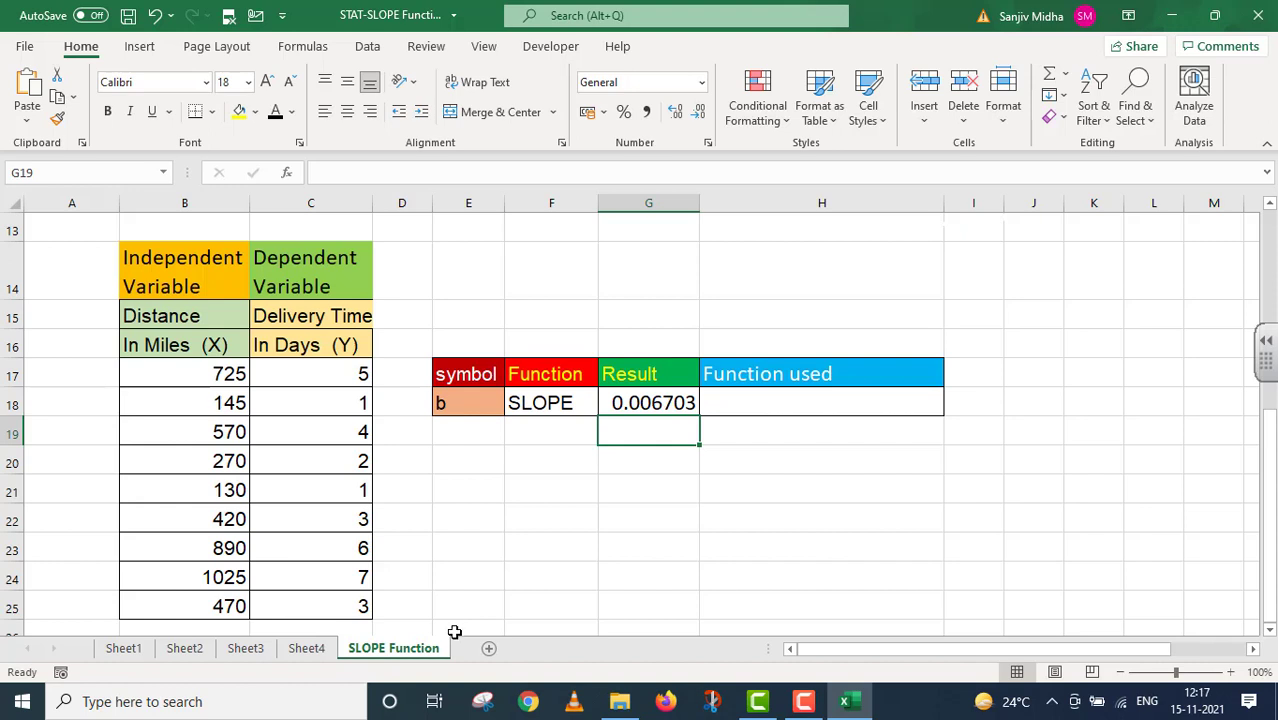
# Step: Copy the formula from G18 into H18 as plain text, prefixed with an apostrophe: '=SLOPE(C17:C25,B17:B25)
pyautogui.click(661, 401)
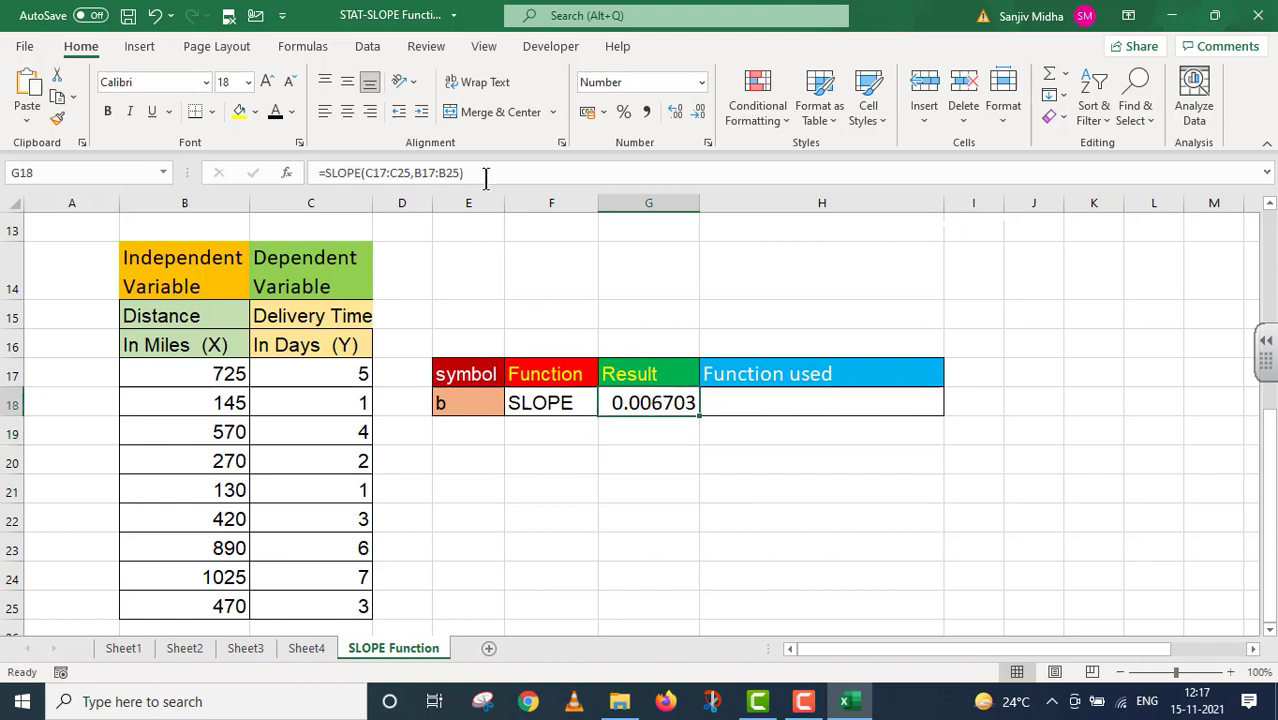
pyautogui.click(437, 172)
pyautogui.moveTo(380, 172); pyautogui.dragTo(320, 172)
pyautogui.hotkey('ctrl', 'c')
pyautogui.press('Tab')
pyautogui.press('F2')
pyautogui.hotkey('ctrl', 'v')
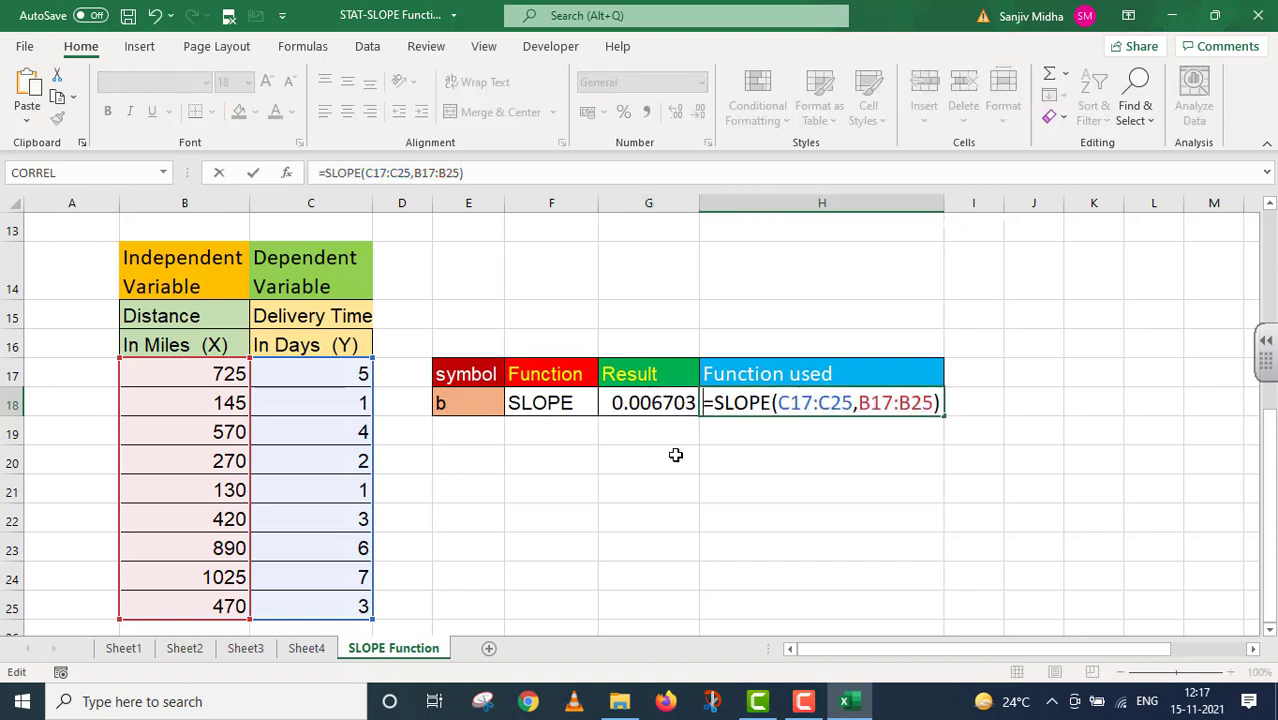
pyautogui.write("'")
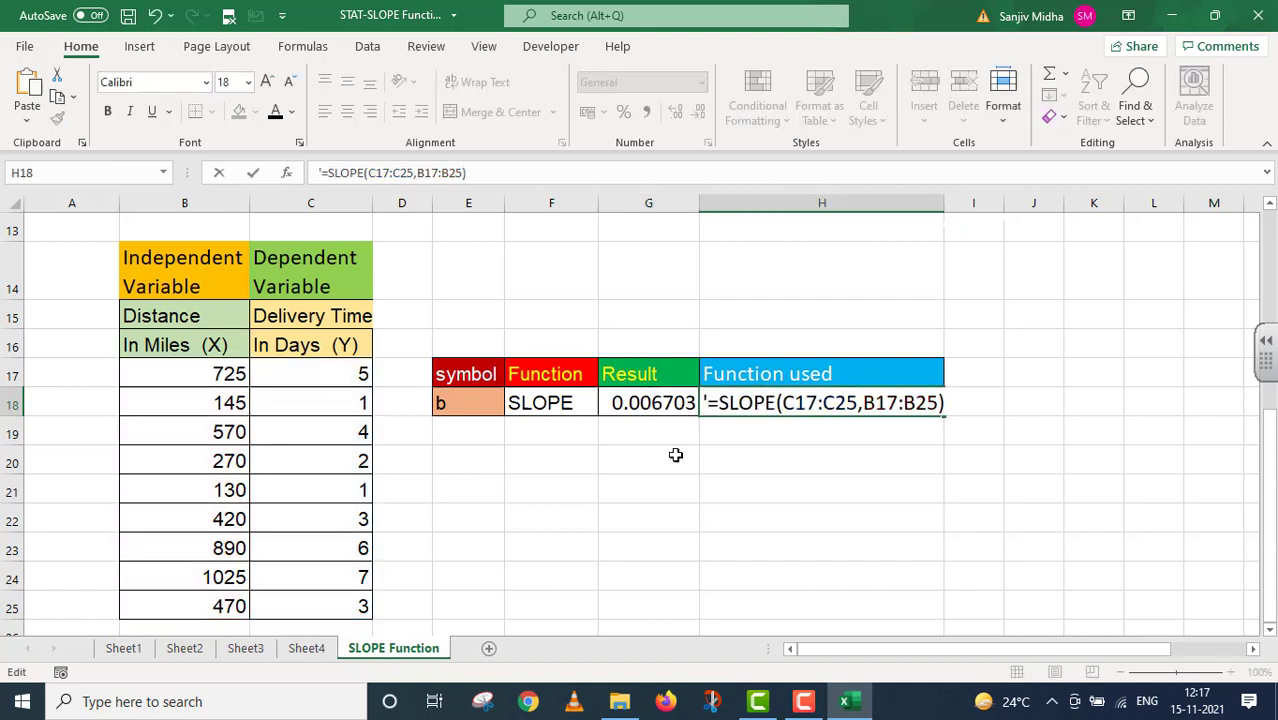